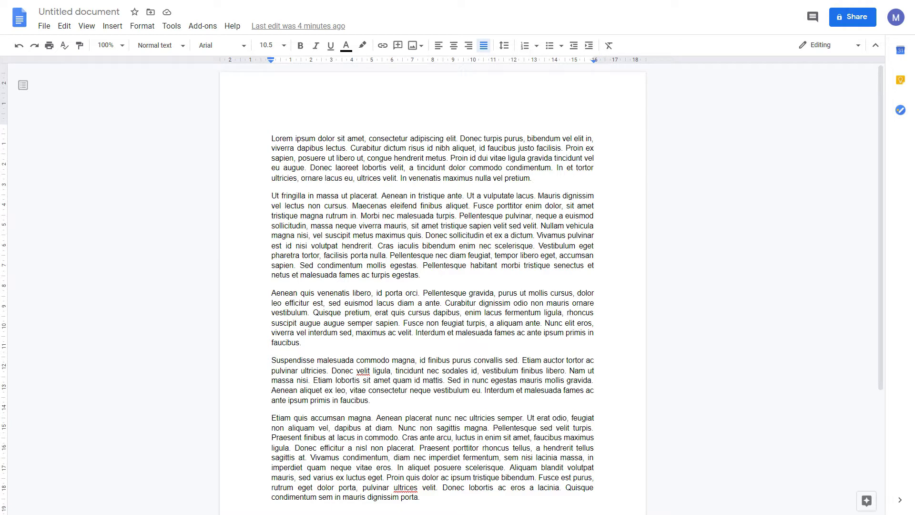
Step: Insert the Logo image from Google Drive on a new line between the first and second paragraphs
key(Return)
click(112, 25)
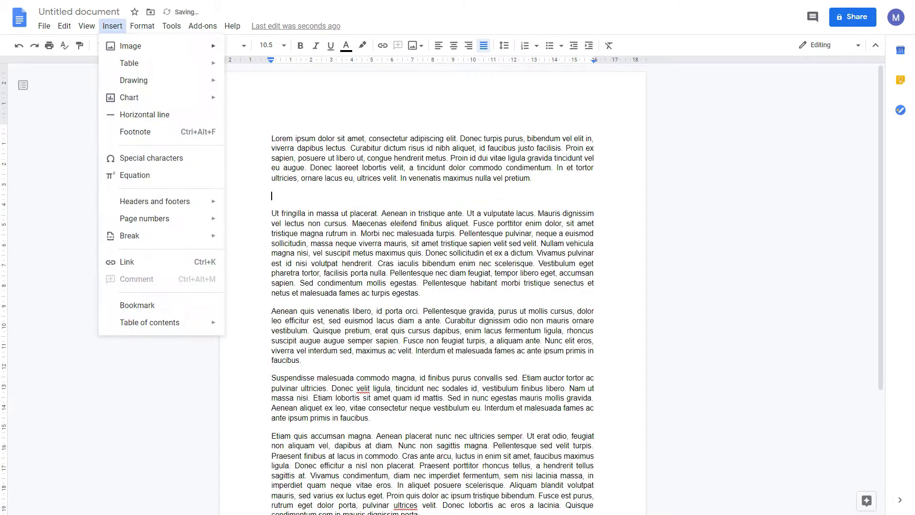
mouse_move(130, 45)
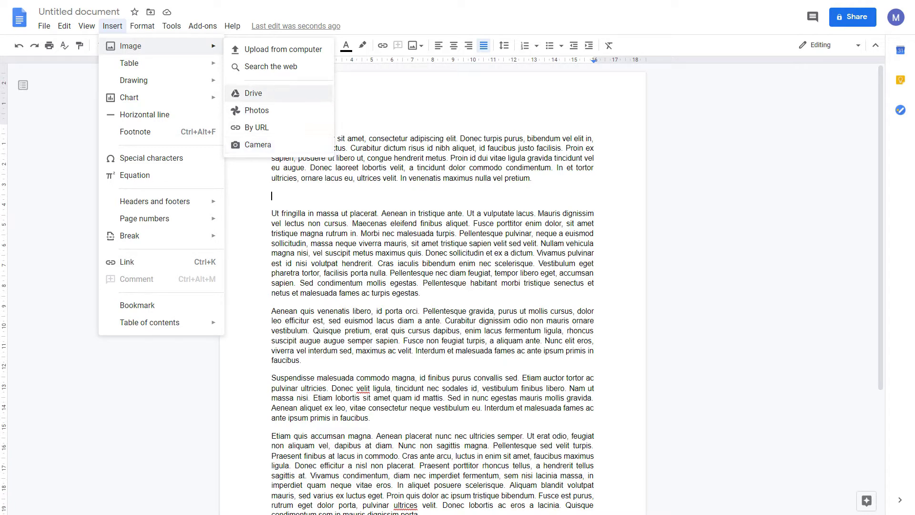
click(253, 93)
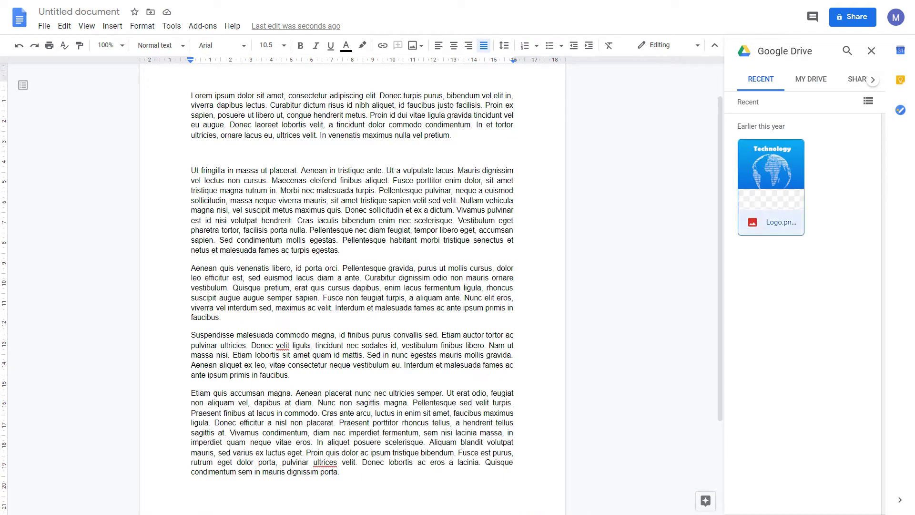
double_click(771, 187)
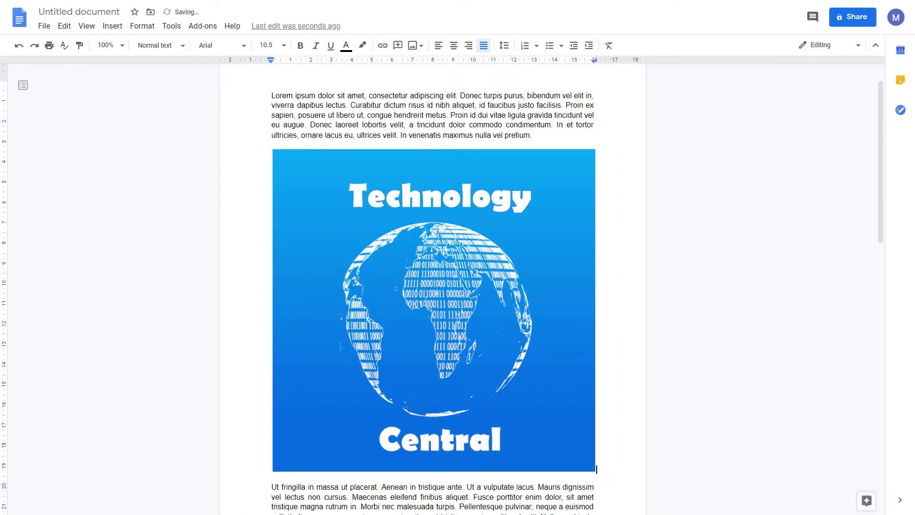
Step: Shrink the logo proportionally to about 8.3 cm wide and wrap the text around it, removing the blank line above the second paragraph
click(433, 309)
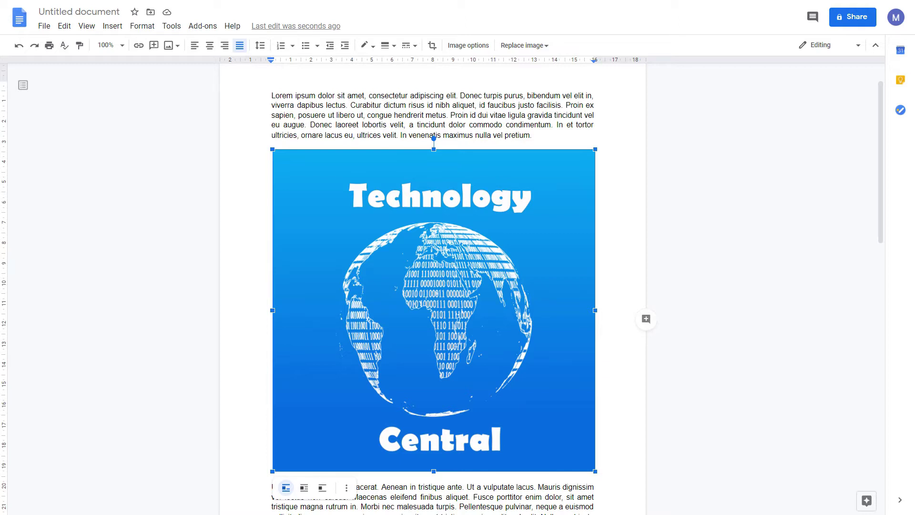
drag(595, 471, 442, 318)
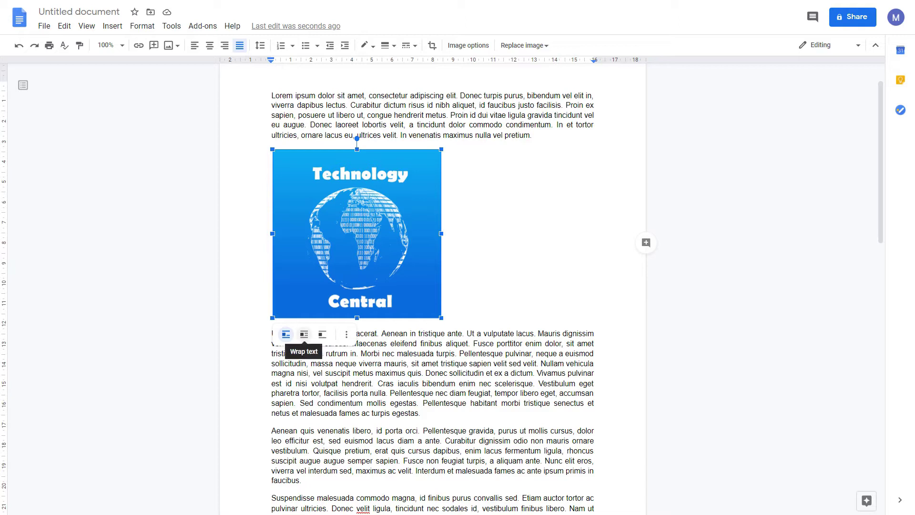
click(304, 334)
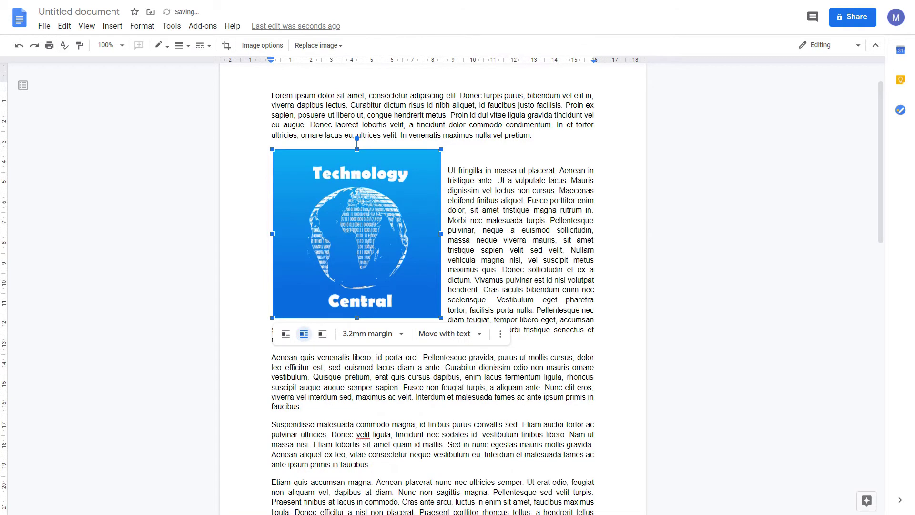
click(448, 158)
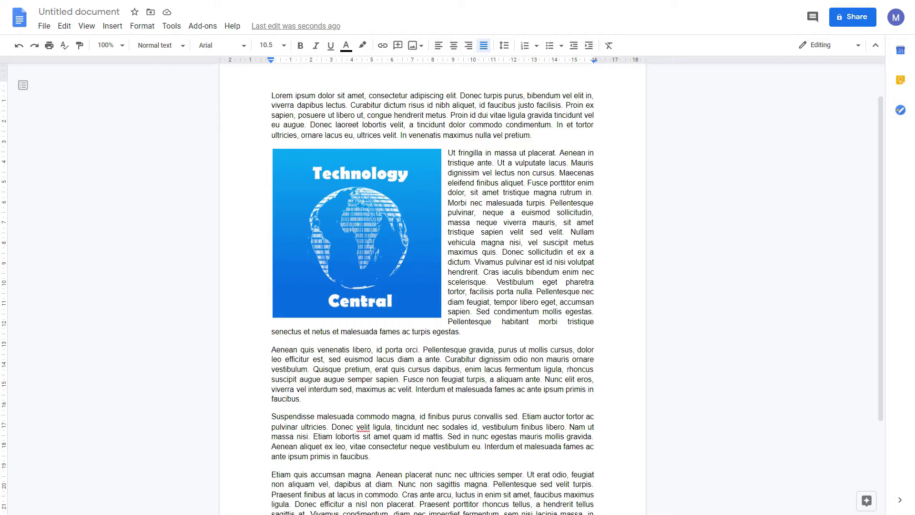
Step: Open the logo's image options and expand its size and rotation settings
click(356, 233)
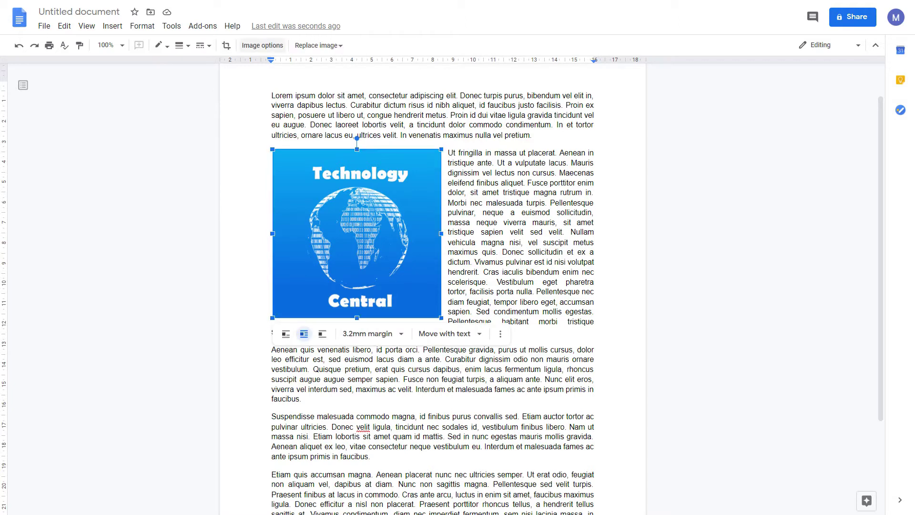
click(262, 45)
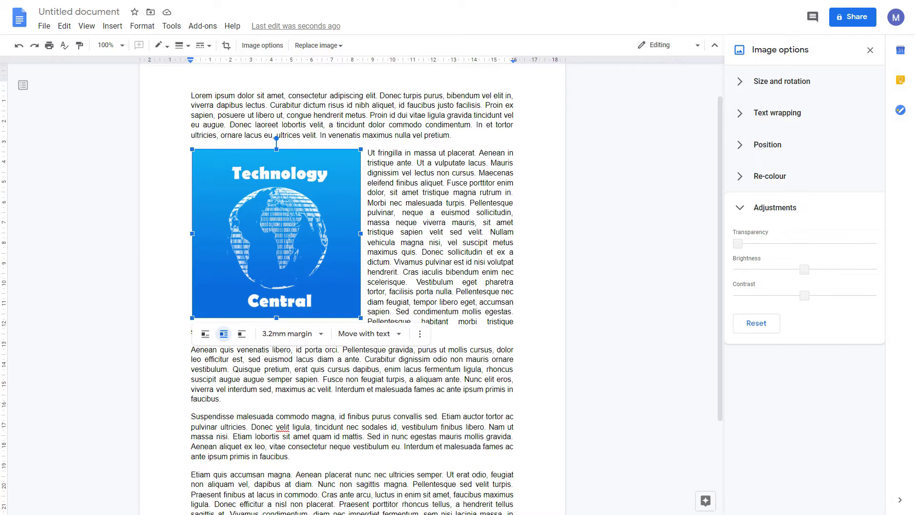
click(782, 81)
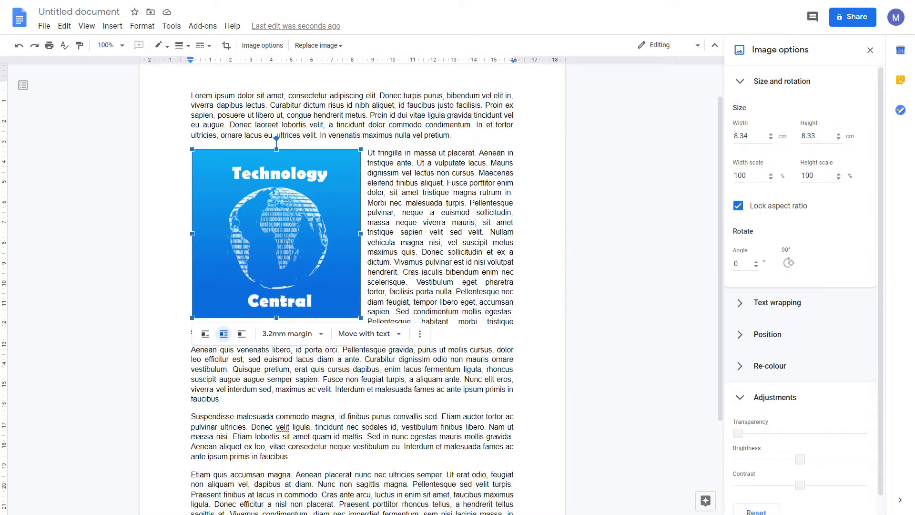
Step: Try rotating the logo by a few degrees and return its angle to 0°
click(756, 260)
click(756, 261)
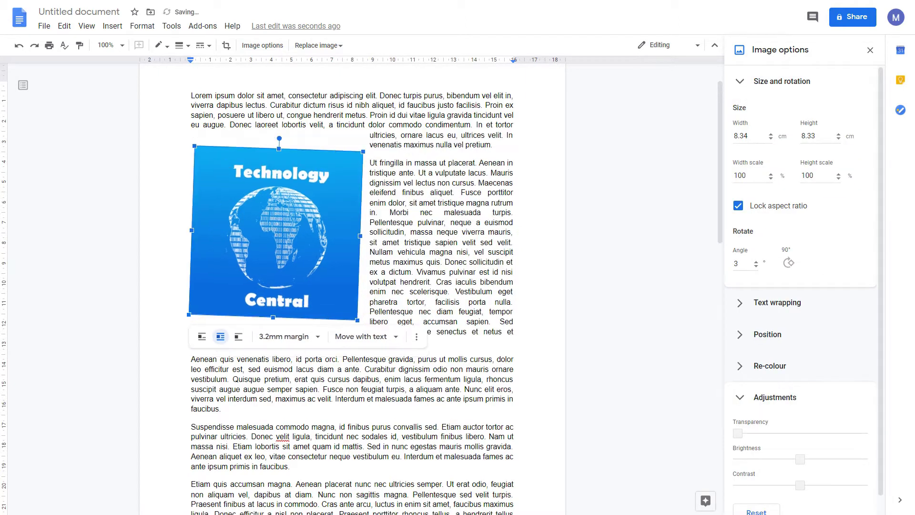
click(756, 261)
click(756, 260)
click(756, 261)
Step: Examine the text wrapping and position settings available for the logo
click(777, 302)
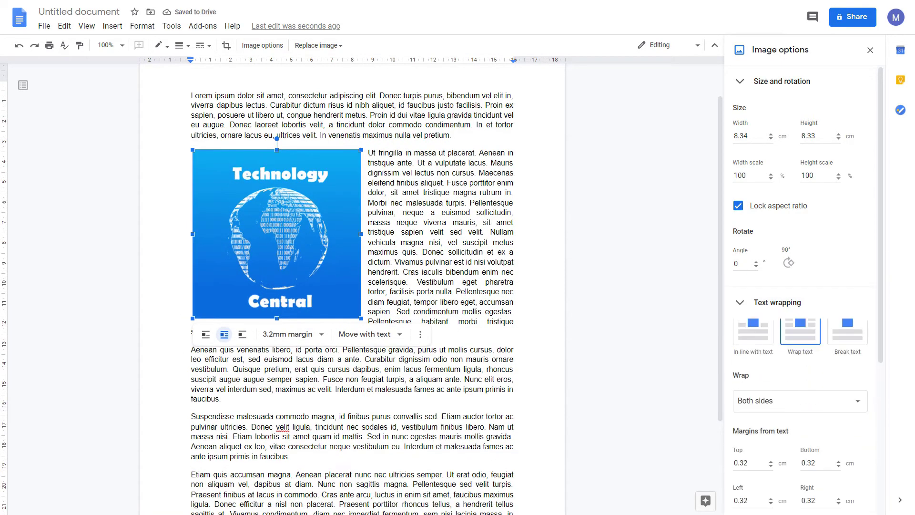
scroll(800, 286, down, 3)
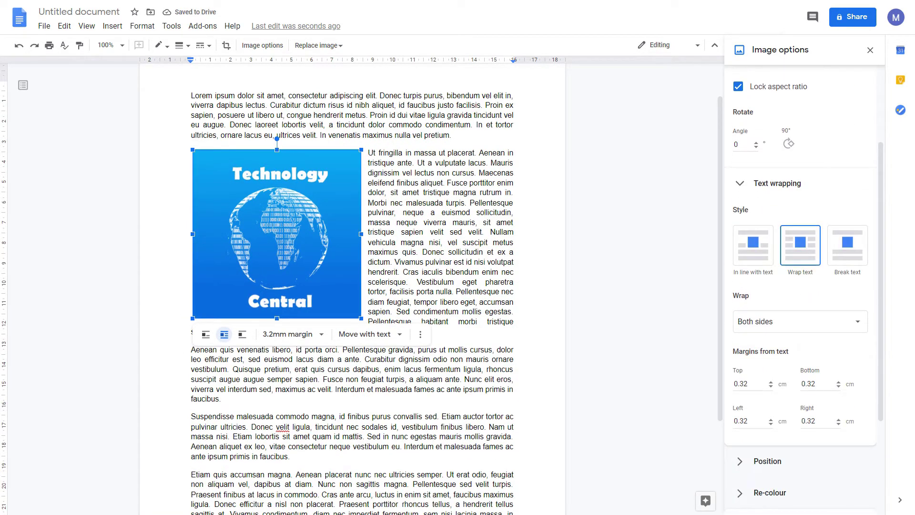
click(768, 460)
scroll(800, 286, down, 5)
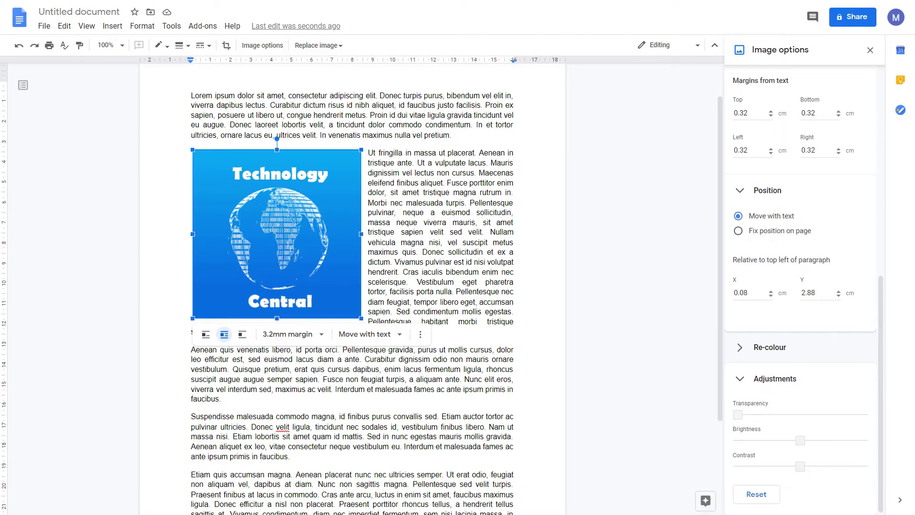
Step: Look through the available recolour options and apply the light red Light 2 recolour to the logo
click(770, 347)
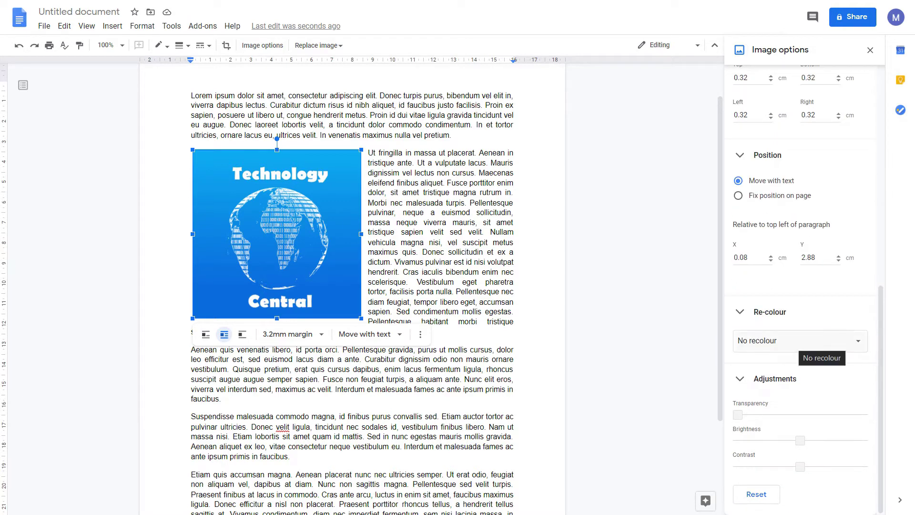
click(810, 340)
scroll(837, 429, down, 2)
scroll(837, 429, down, 1)
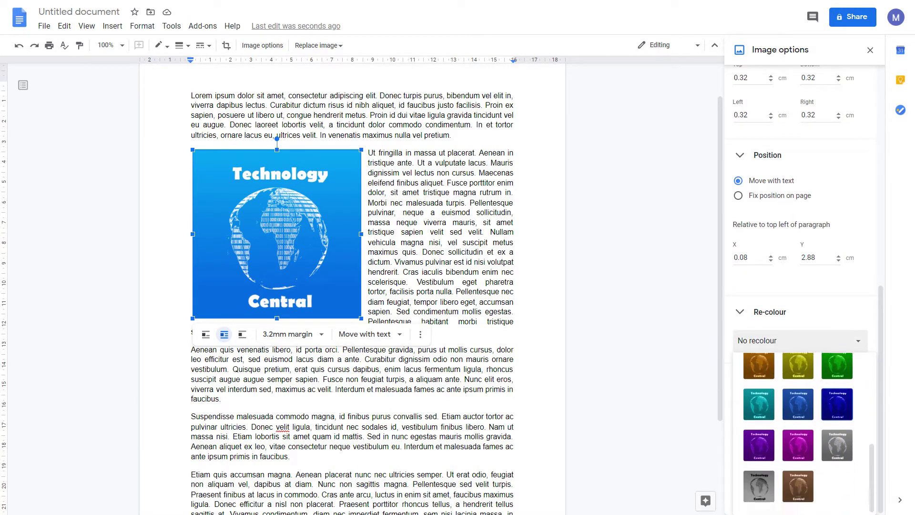
scroll(837, 429, up, 5)
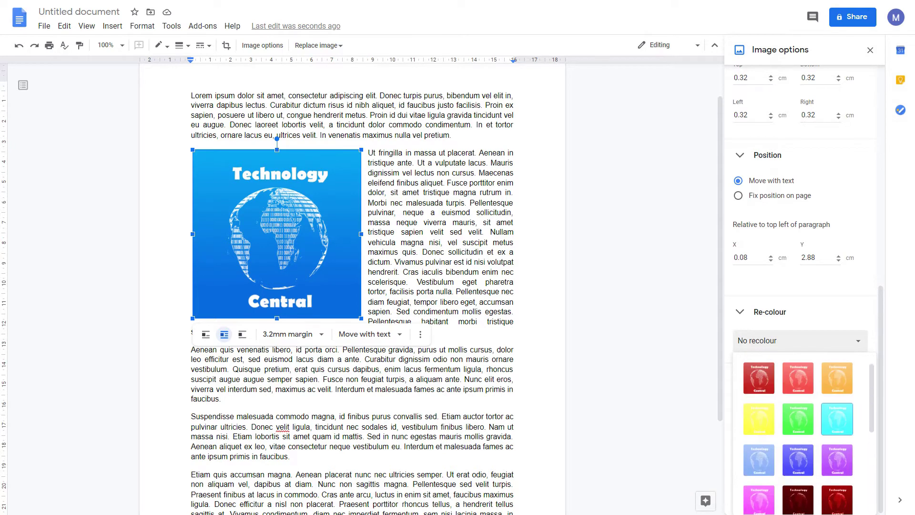
click(798, 378)
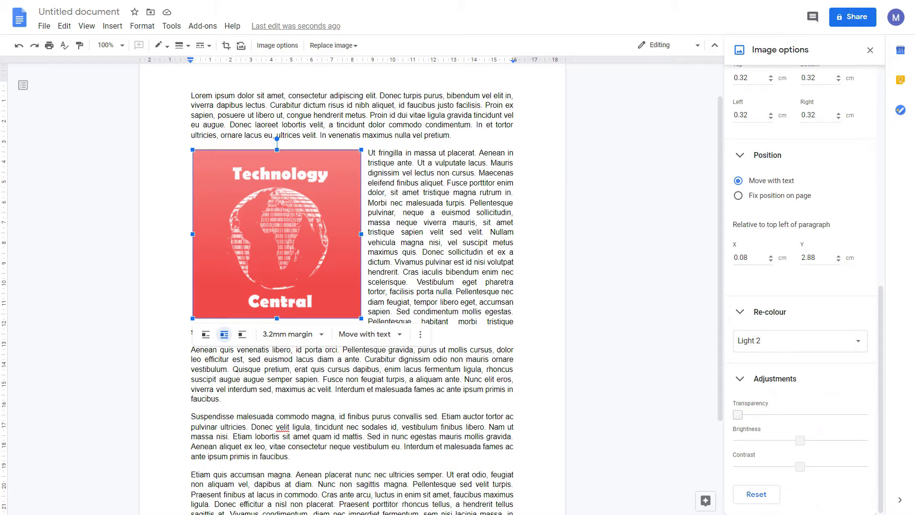
Step: Try the logo's transparency, brightness and contrast adjustments, including a brightness of -43%
mouse_move(738, 414)
mouse_down()
mouse_move(764, 414)
mouse_move(738, 414)
mouse_up()
click(773, 440)
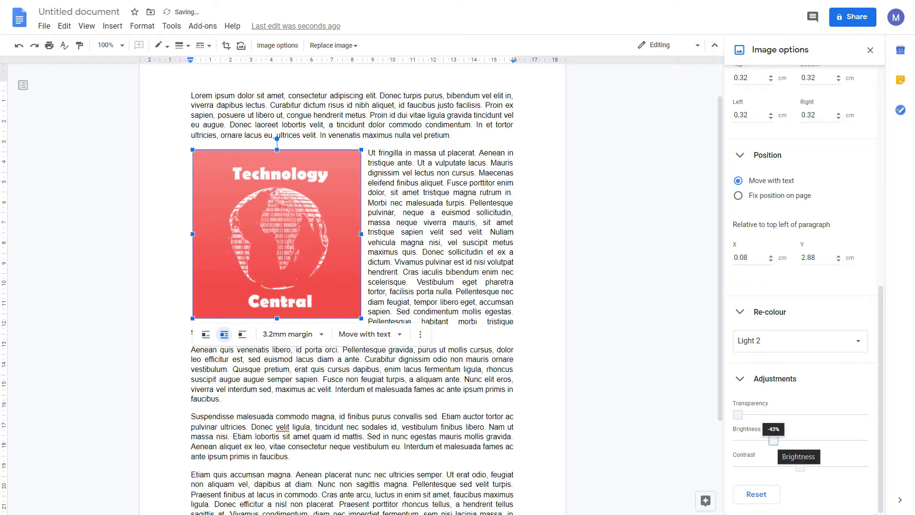
drag(773, 440, 757, 466)
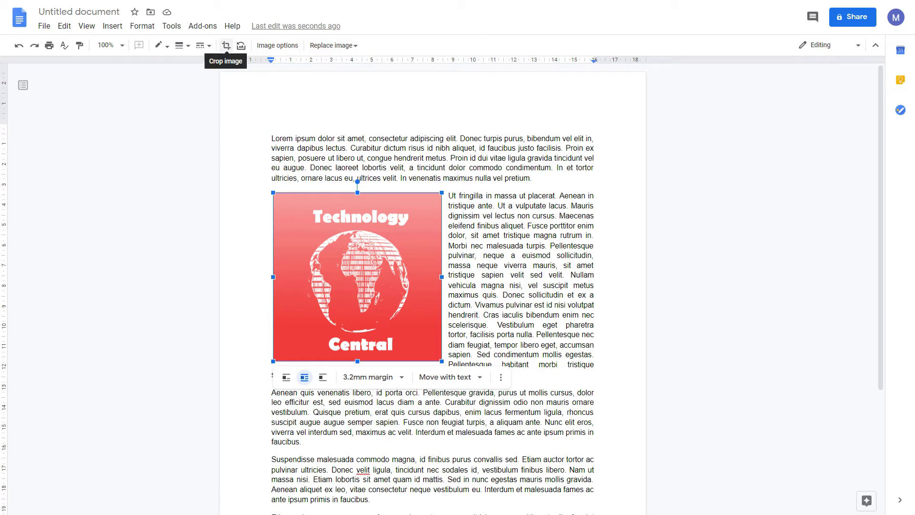
Step: Crop the logo to just the globe, cutting off the words Technology and Central, and apply the crop
click(226, 46)
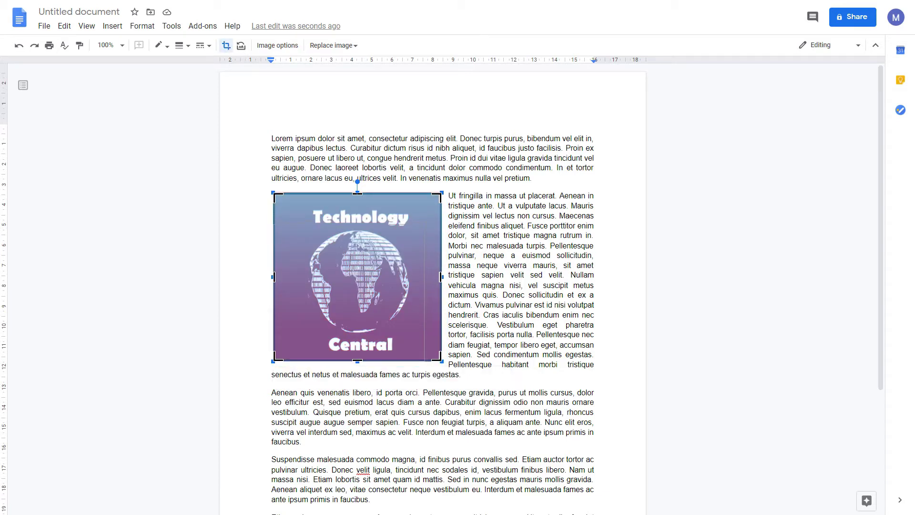
drag(408, 224, 411, 227)
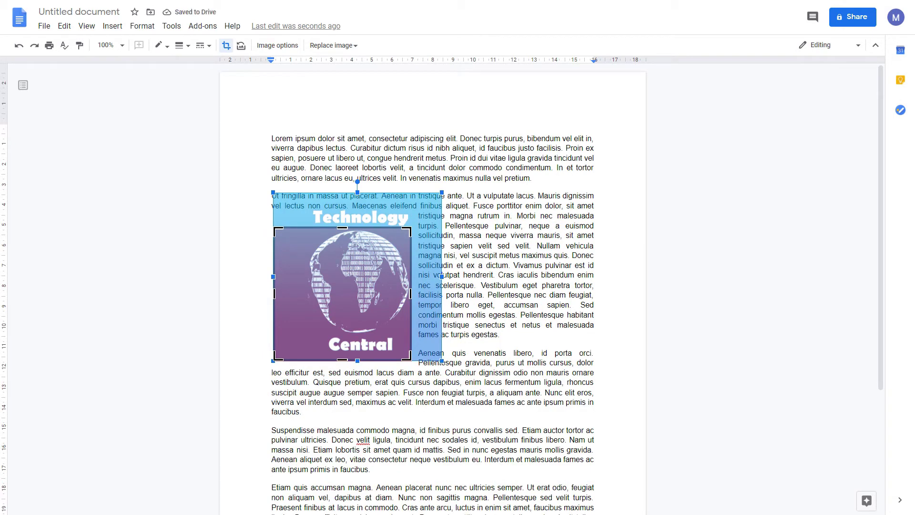
drag(275, 360, 301, 332)
click(522, 305)
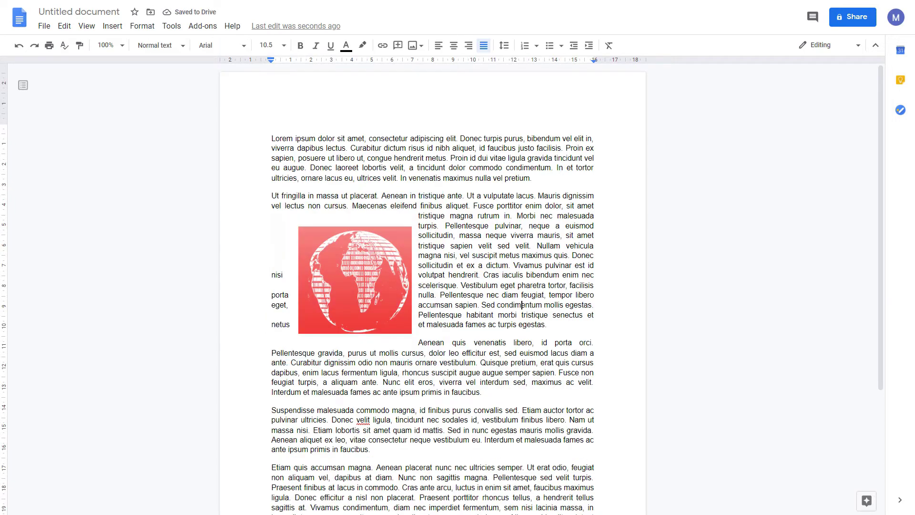
Step: Move the cropped globe image to the page's left margin so the second paragraph wraps only on its right side
click(355, 279)
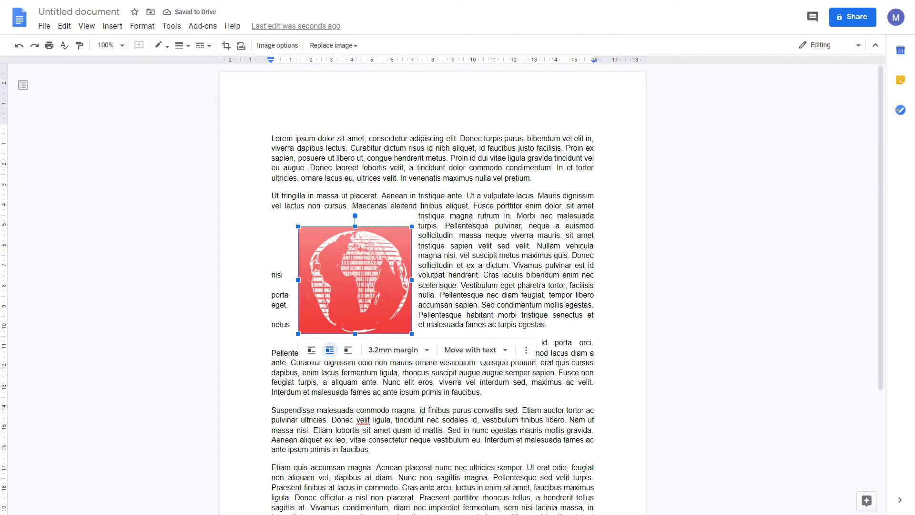
drag(355, 280, 318, 276)
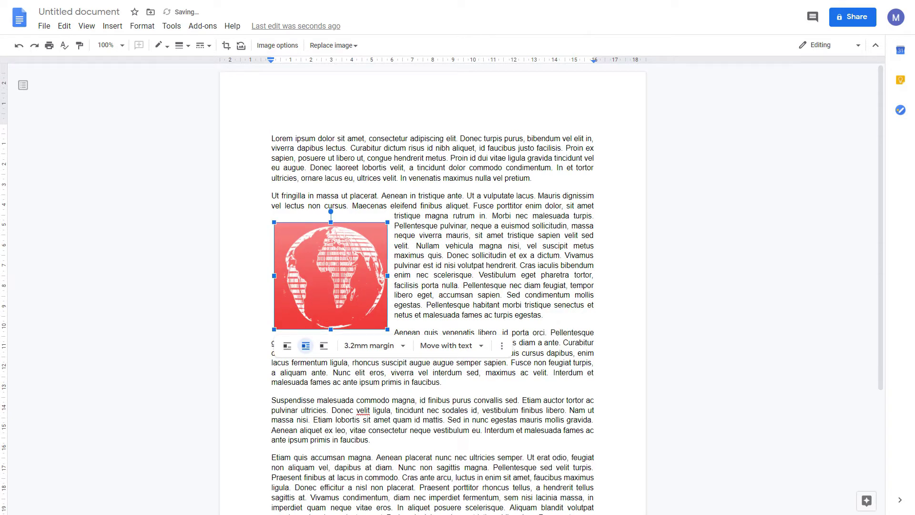
click(596, 275)
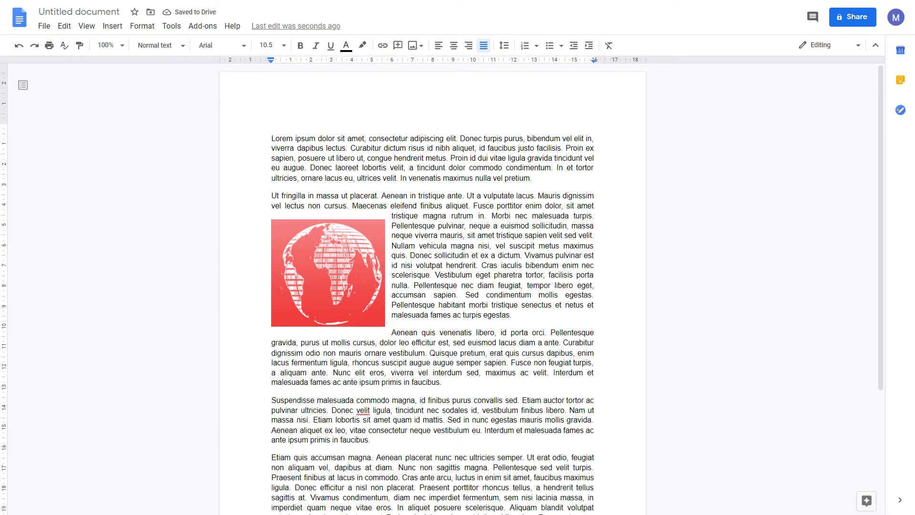
Step: Add an 8 pt border to the globe image and colour it blue
click(328, 273)
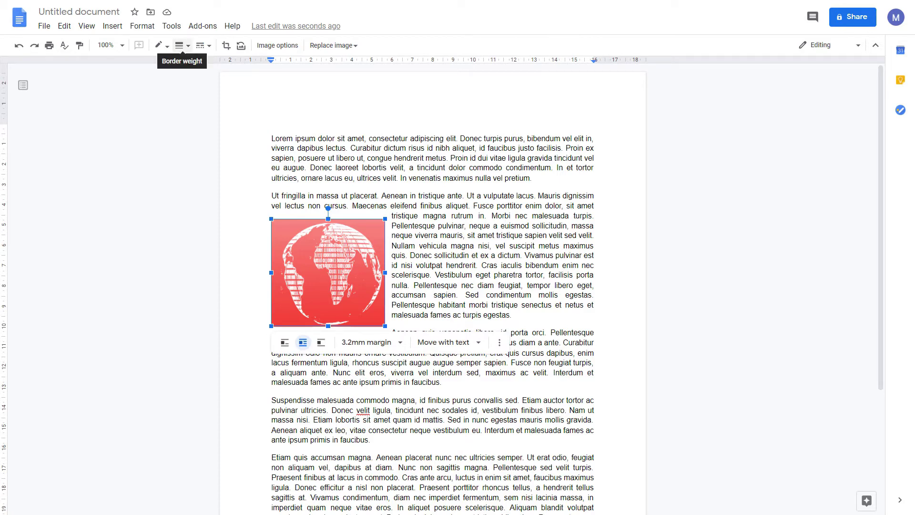
click(182, 45)
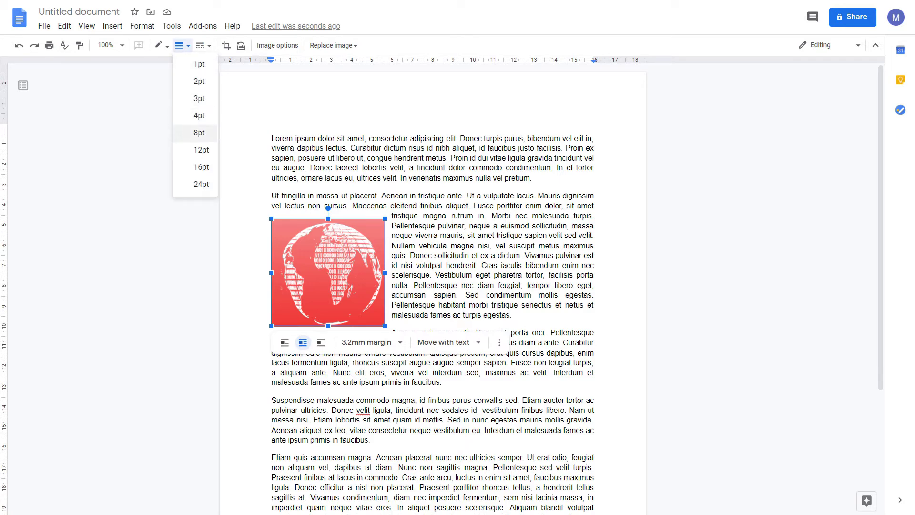
click(199, 132)
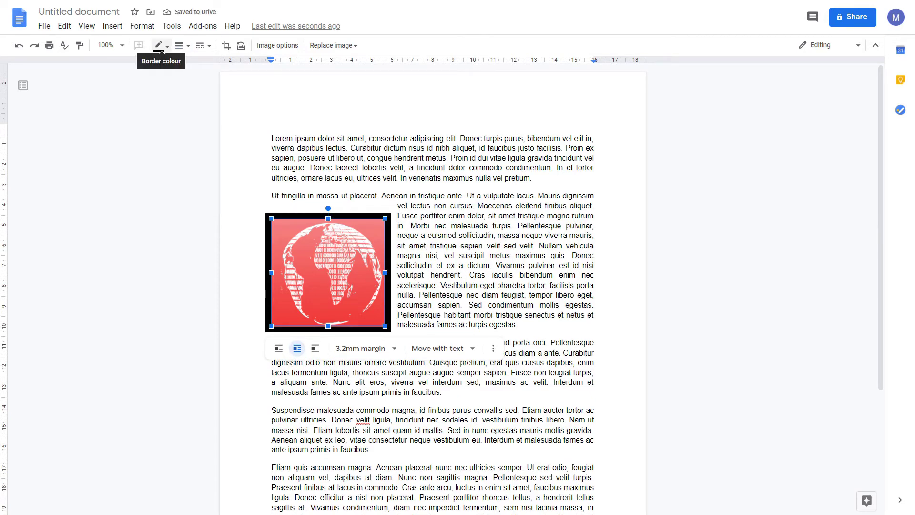
click(160, 45)
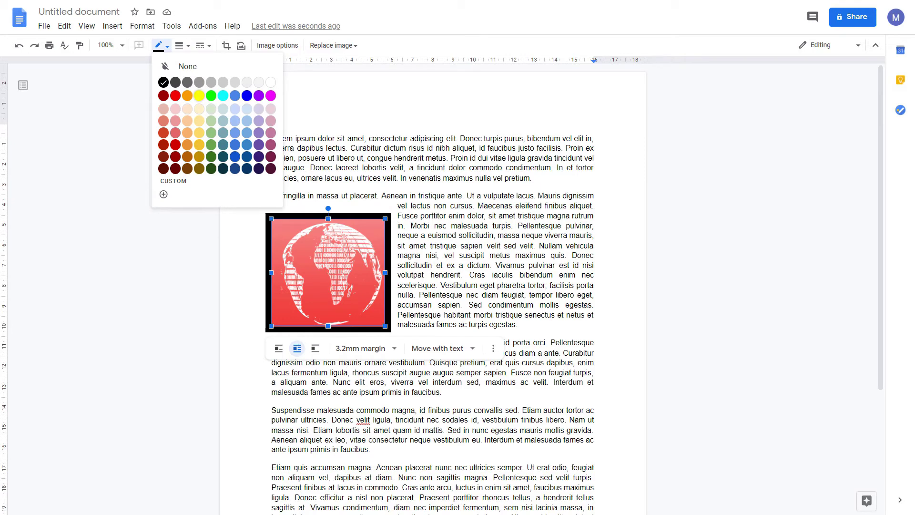
click(247, 96)
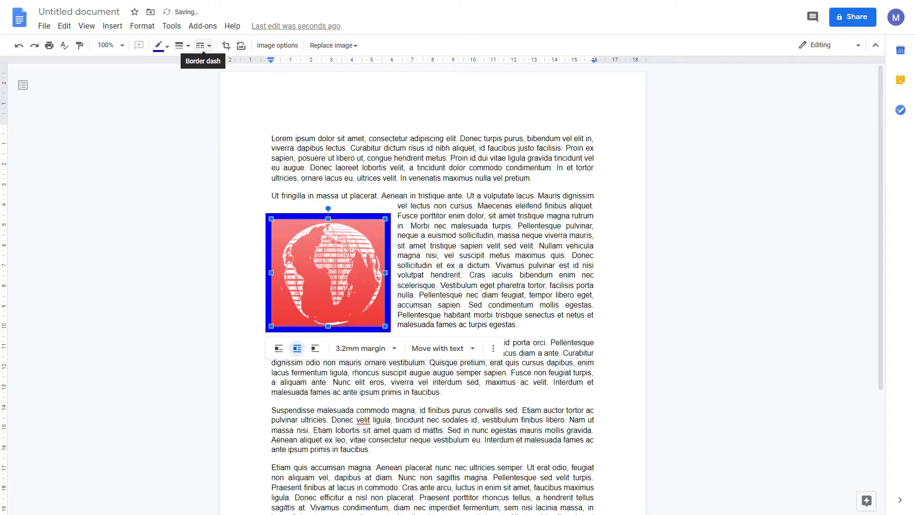
Step: Change the globe image's border to the dashed line style and deselect the image
click(202, 46)
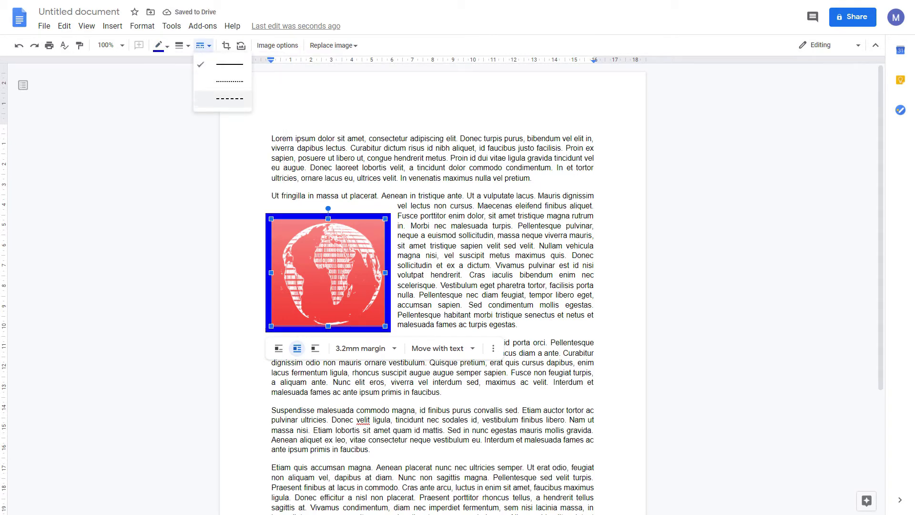
click(229, 98)
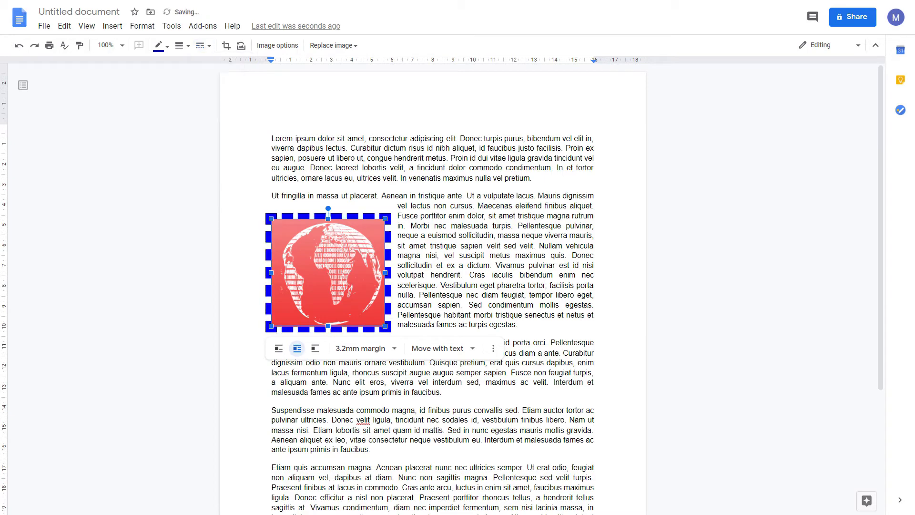
click(596, 295)
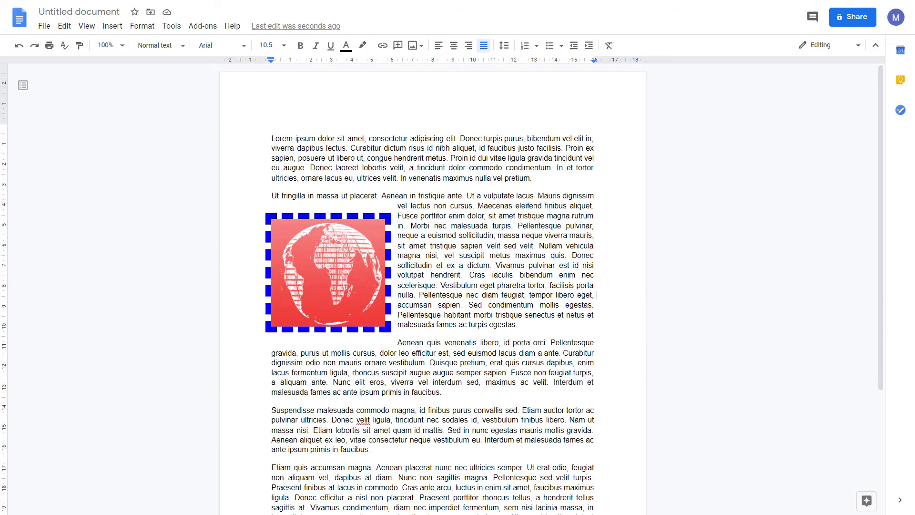
Step: Delete the globe image and start a new drawing on the empty line above the second paragraph
click(328, 272)
key(Delete)
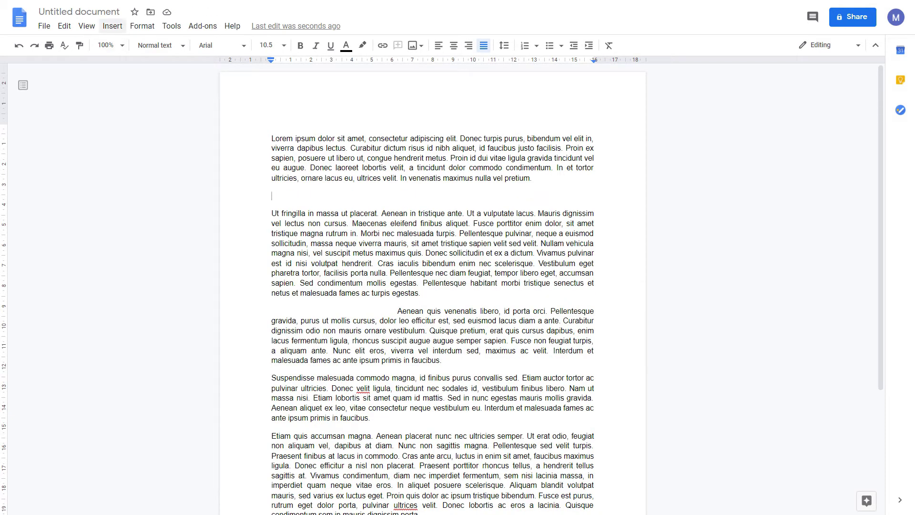
click(112, 25)
mouse_move(130, 46)
mouse_move(133, 80)
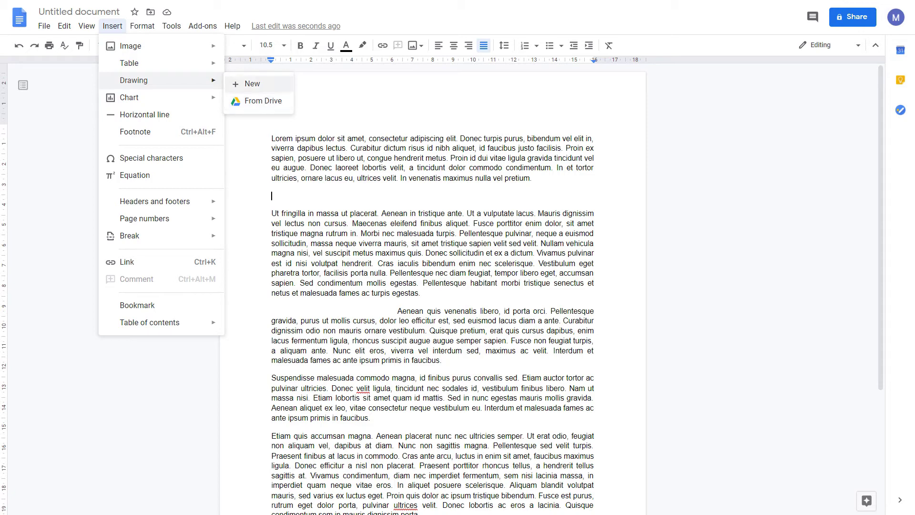
click(251, 83)
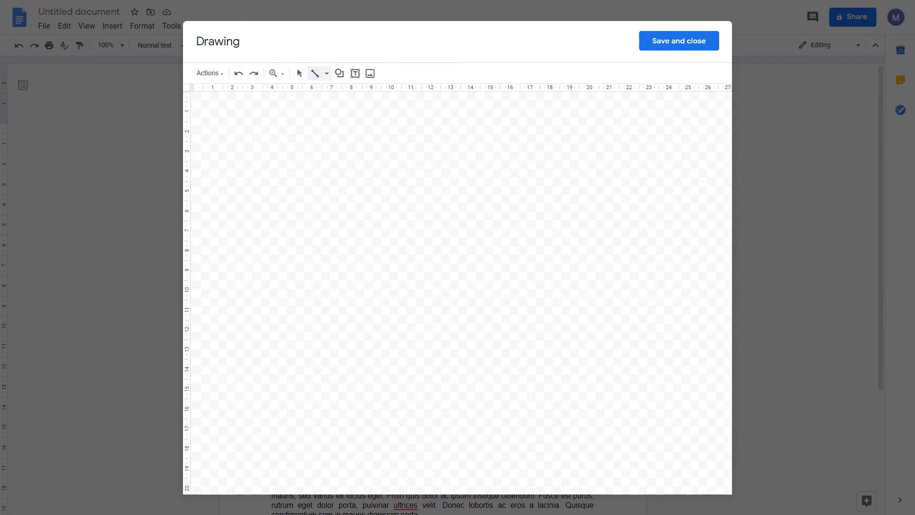
Step: Draw an arrow sloping down across the canvas, from about 4 cm to 16 cm horizontally and 1 cm to 6 cm vertically
click(327, 74)
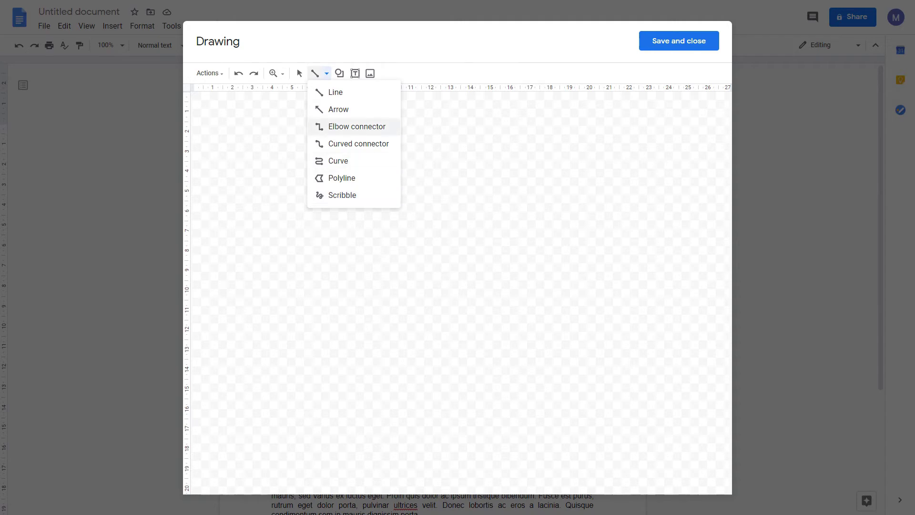
click(338, 109)
drag(269, 117, 364, 209)
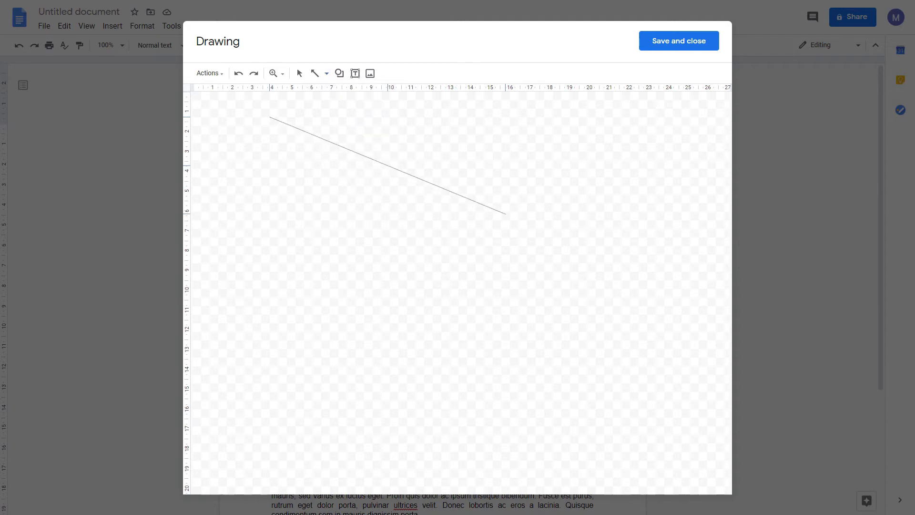
click(506, 214)
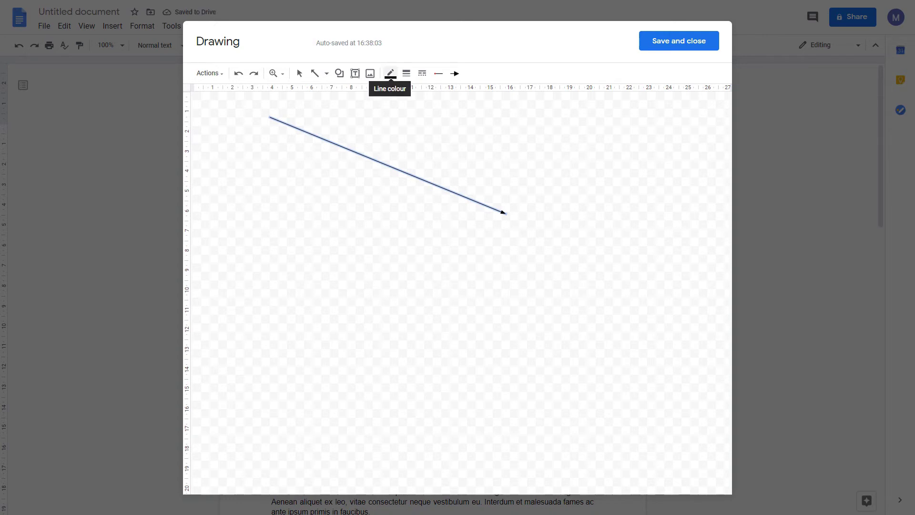
Step: Colour the arrow red and make its line much thicker
click(390, 73)
click(406, 123)
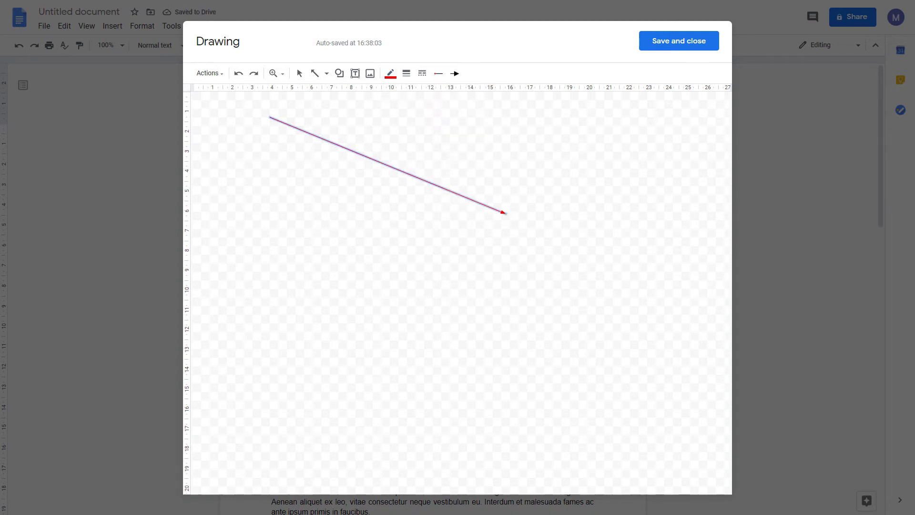
click(406, 73)
click(422, 160)
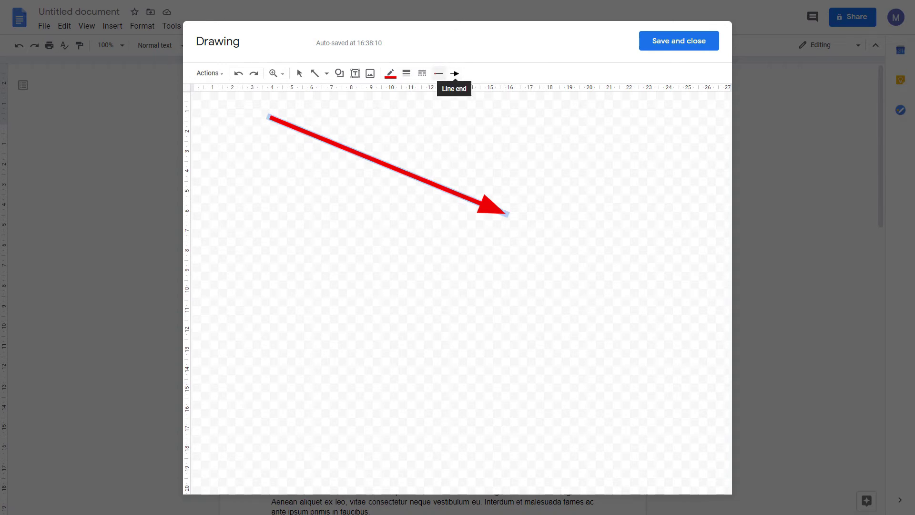
Step: Look through the arrow's line start and line end options, give it the dashed line style and deselect it
click(438, 73)
click(455, 73)
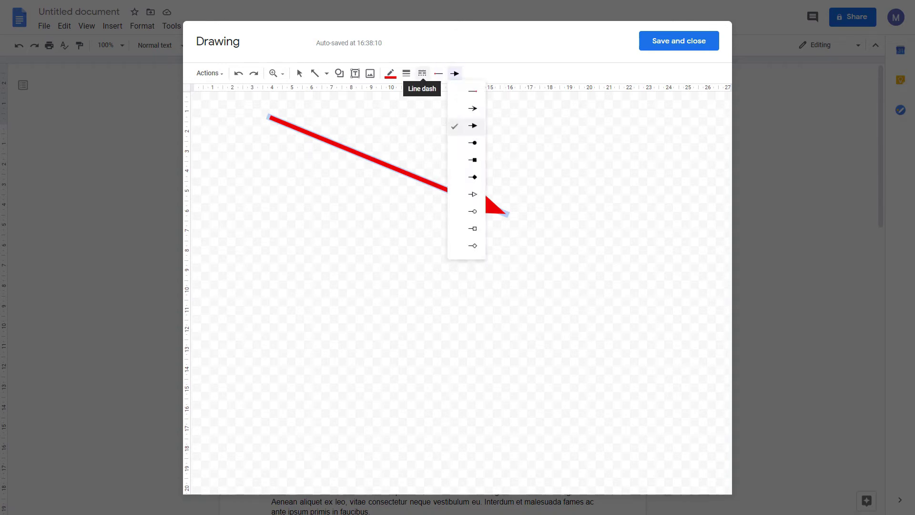
click(423, 73)
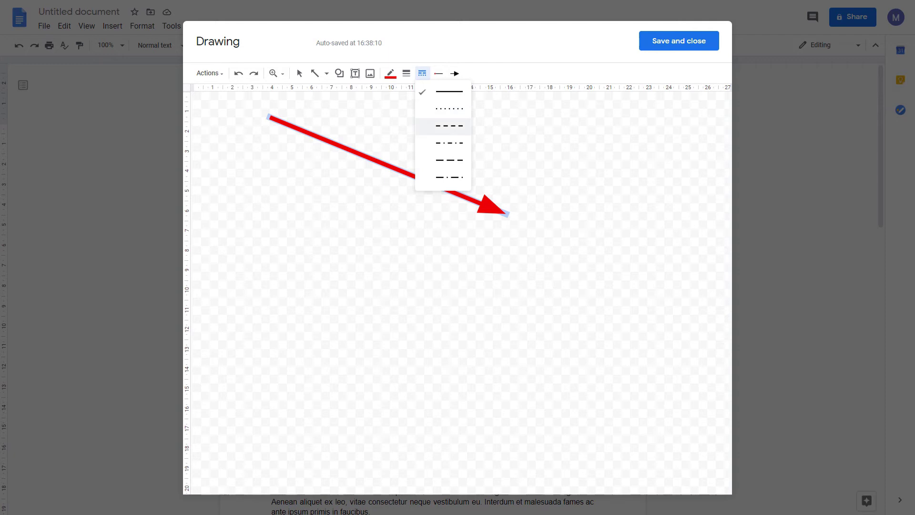
click(449, 126)
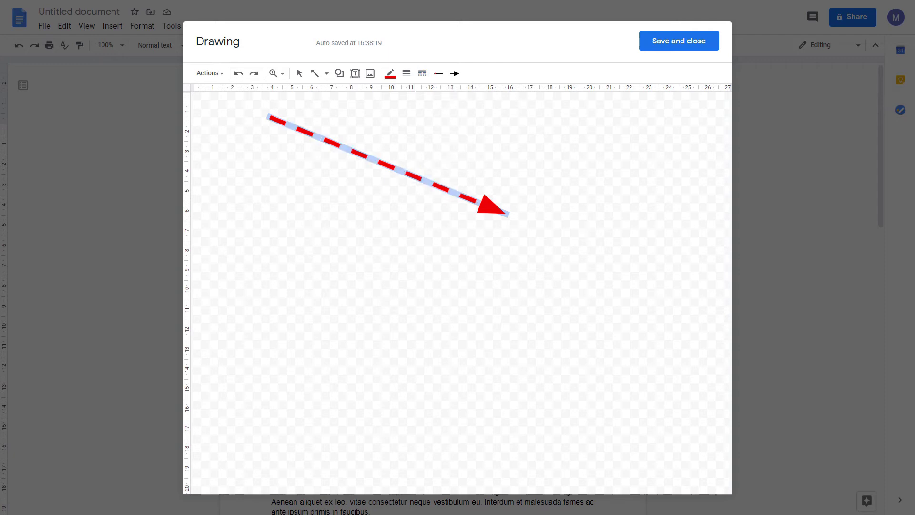
click(374, 116)
key(Delete)
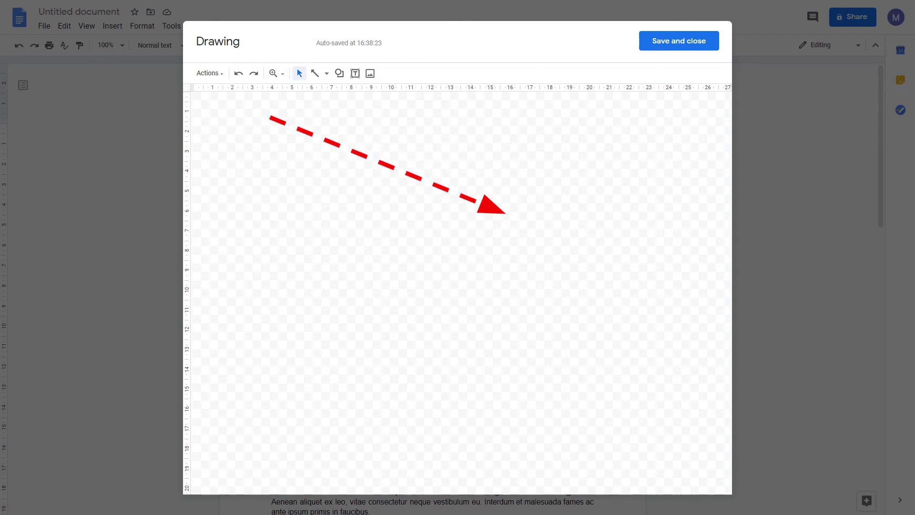
Step: Draw a heart shape about 7.5 cm wide and 7 cm tall over the arrow's tip
click(339, 73)
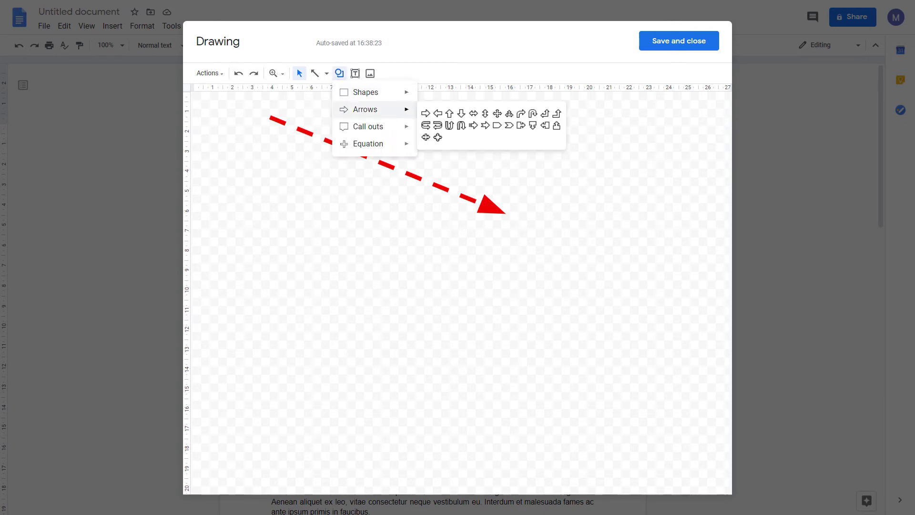
mouse_move(365, 92)
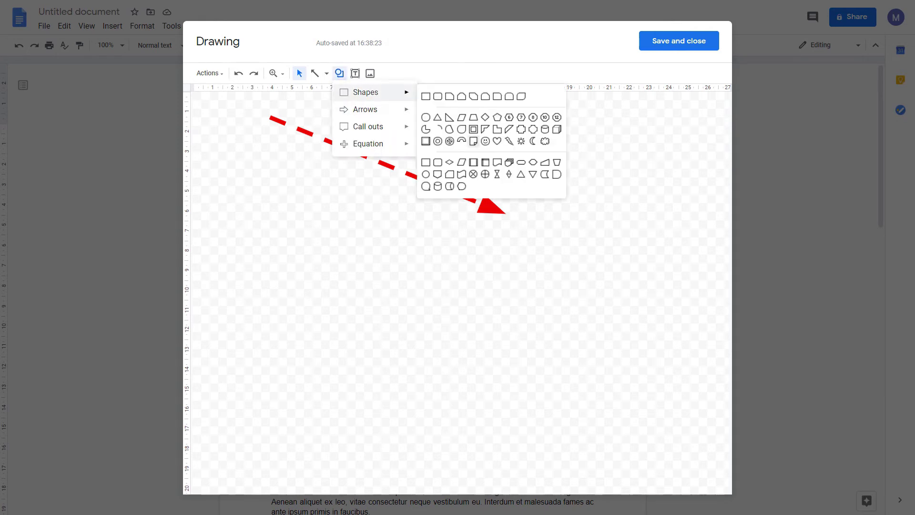
click(497, 141)
drag(461, 128, 611, 273)
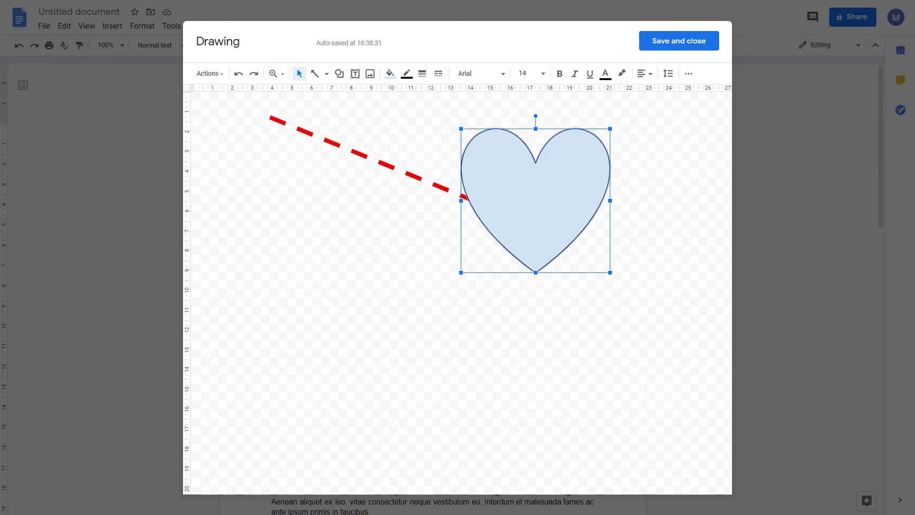
Step: Add the word "Text" inside the heart shape and deselect the shape
key(Return)
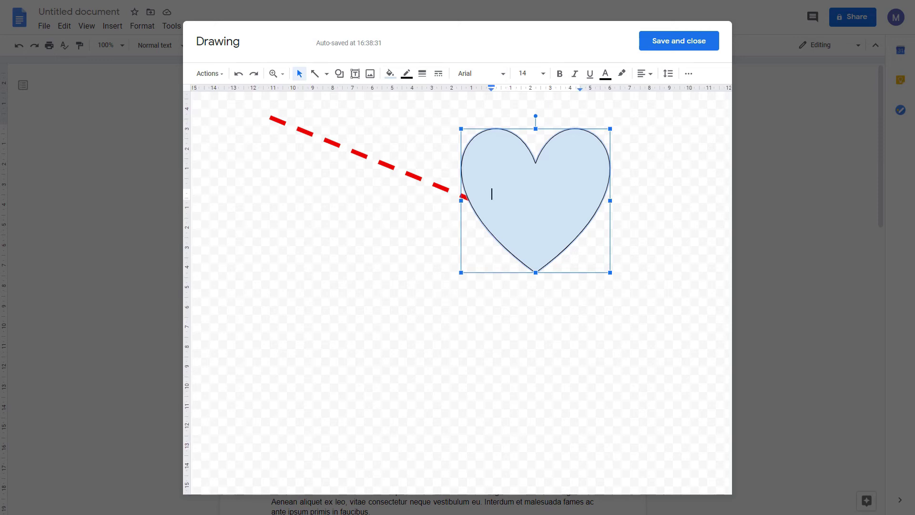
text(Text)
key(ctrl+a)
key(Escape)
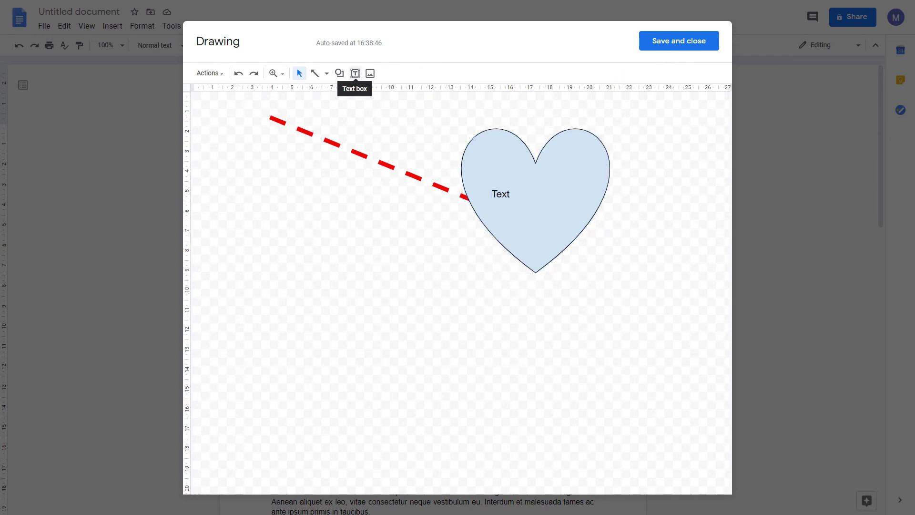
Step: Add a text box about 15.5 cm wide below the arrow's start, reaching into the heart, containing the word "Text"
click(355, 73)
drag(268, 182, 577, 218)
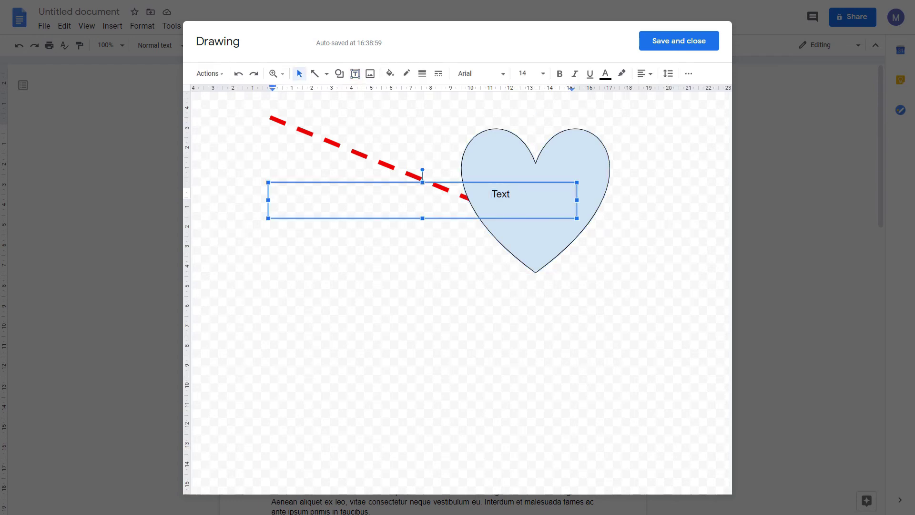
text(Text)
key(Escape)
key(Escape)
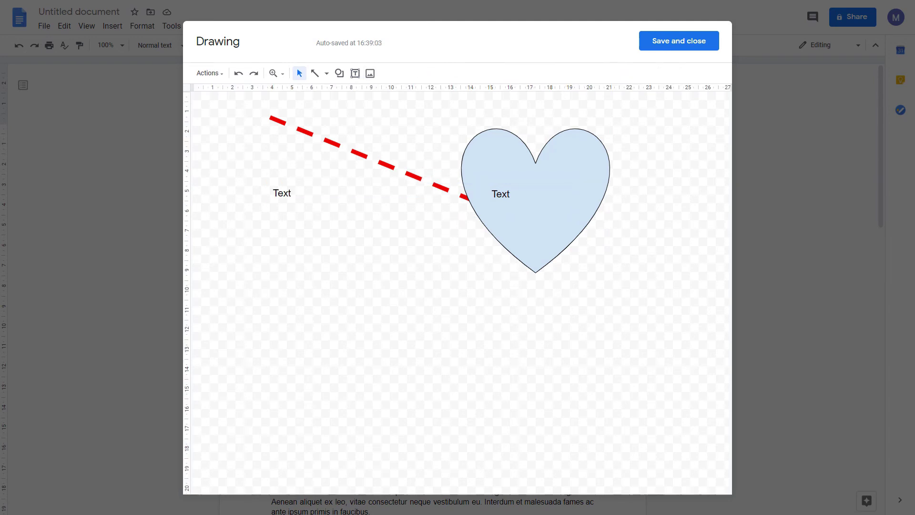
Step: Add word art reading "Text", placed beneath the text box and enlarged to about 10.5 cm wide and 4.5 cm tall
click(209, 73)
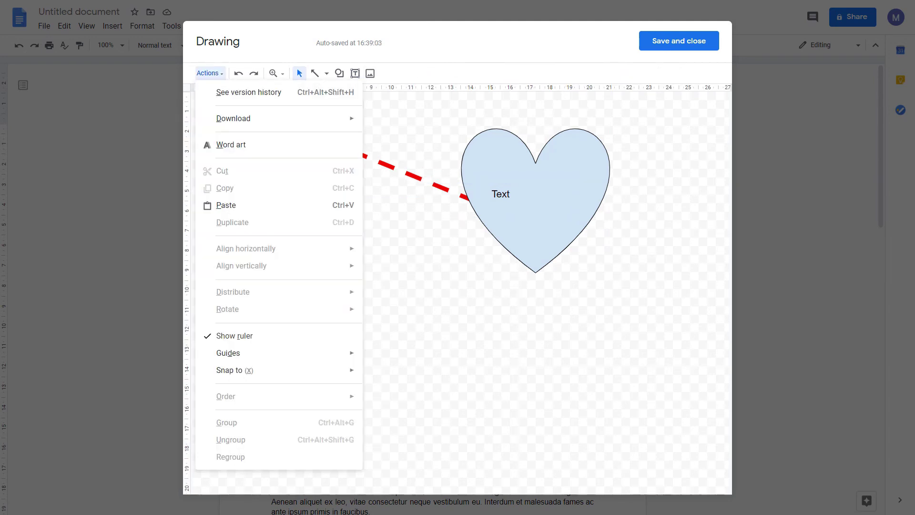
click(231, 145)
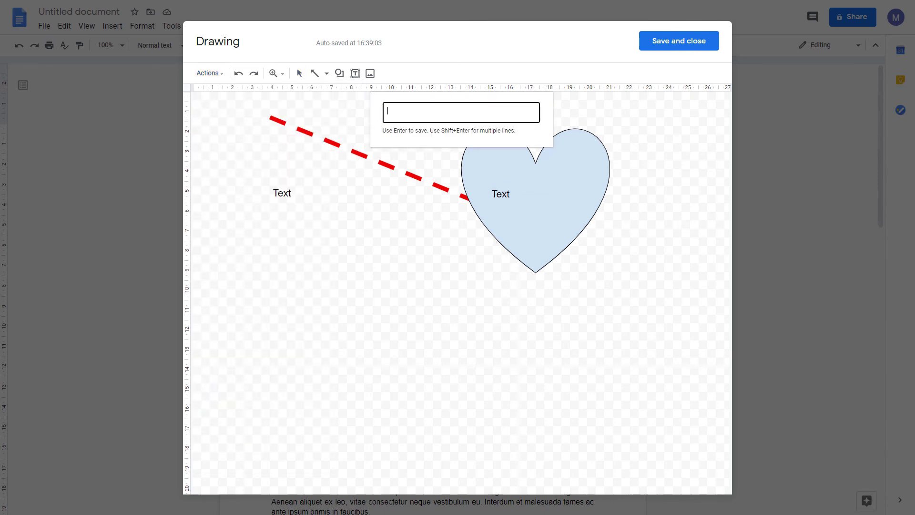
text(Text)
key(Return)
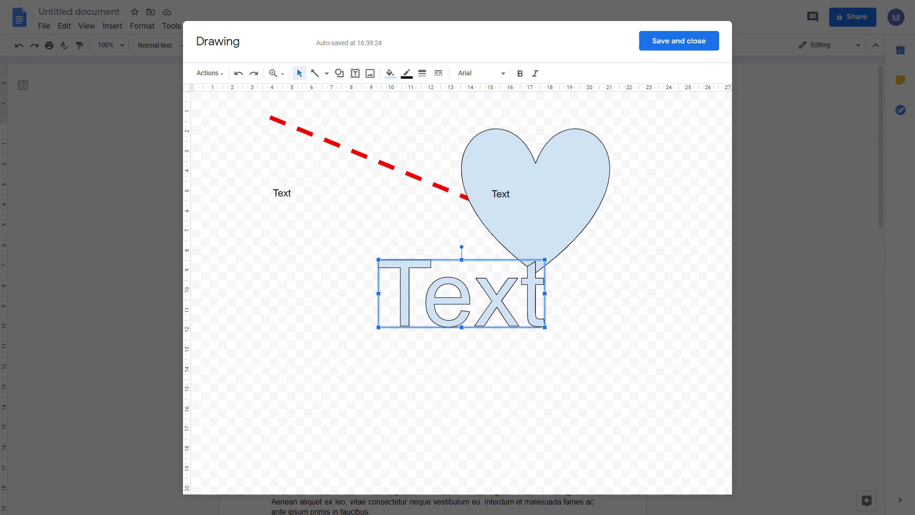
drag(461, 294, 368, 289)
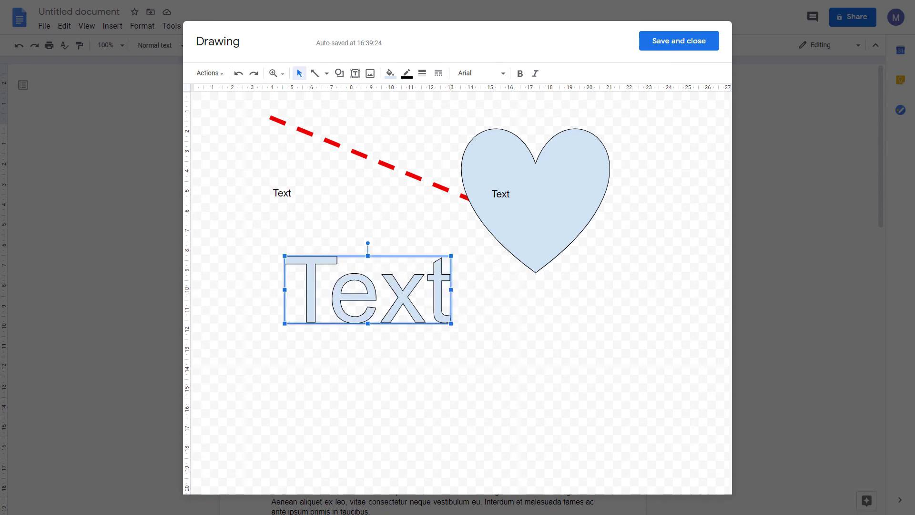
drag(451, 323, 497, 347)
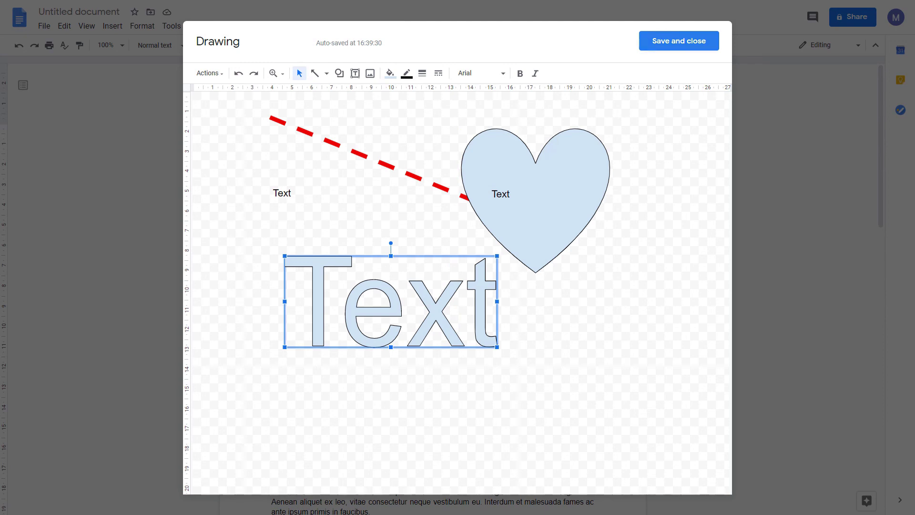
Step: Save and close the drawing so it is inserted between the first and second paragraphs, leaving it deselected
click(679, 41)
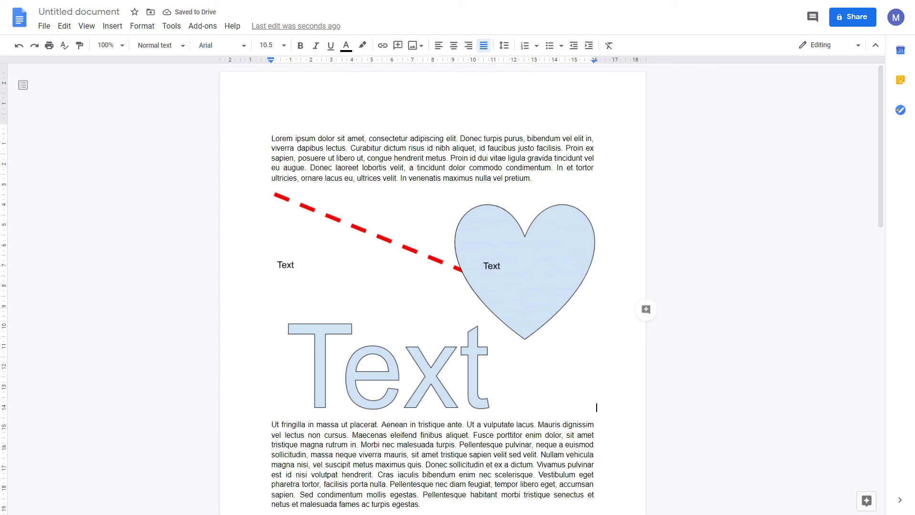
click(434, 301)
key(Escape)
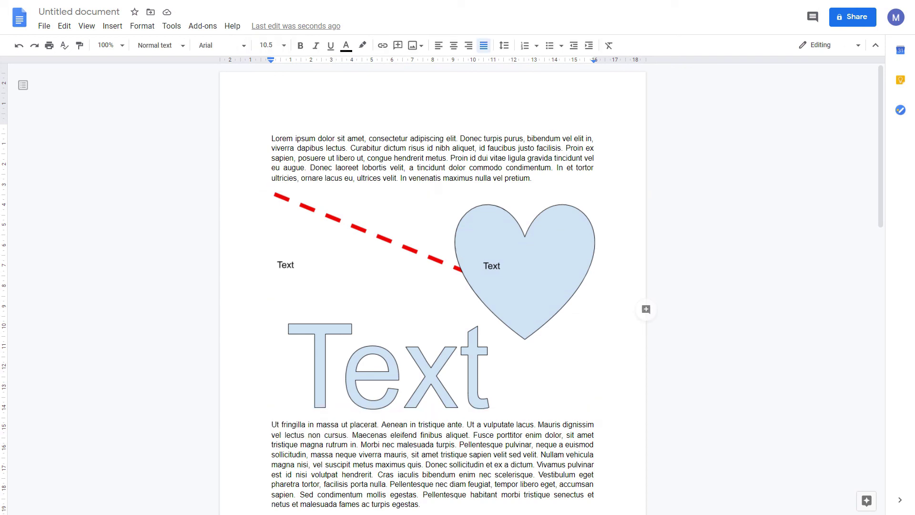